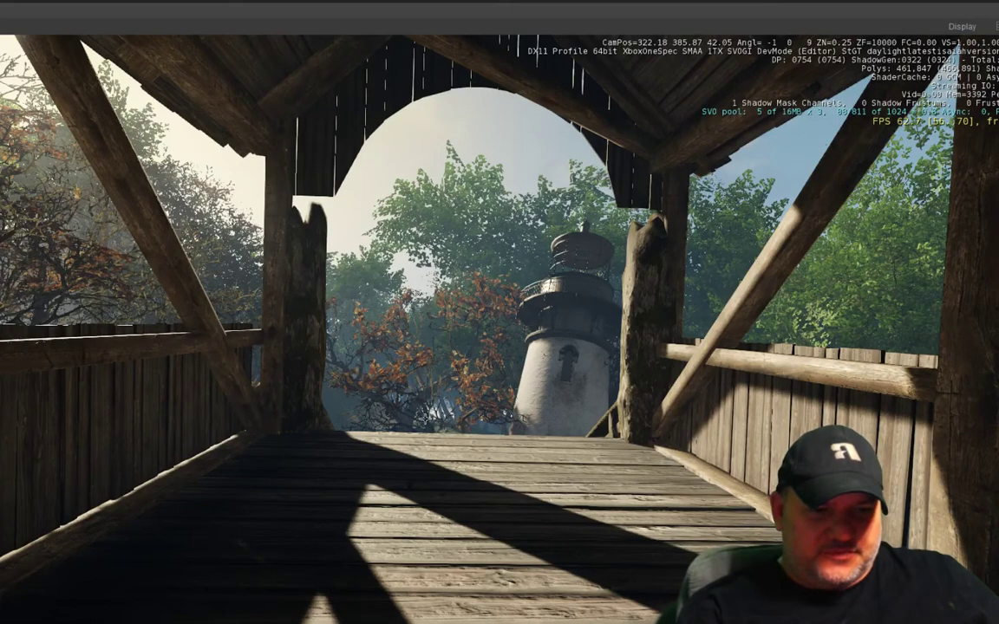
# Step: Enter game mode with Ctrl+G and walk past the lighthouse up to the cabin
pyautogui.hotkey('ctrl', 'g')
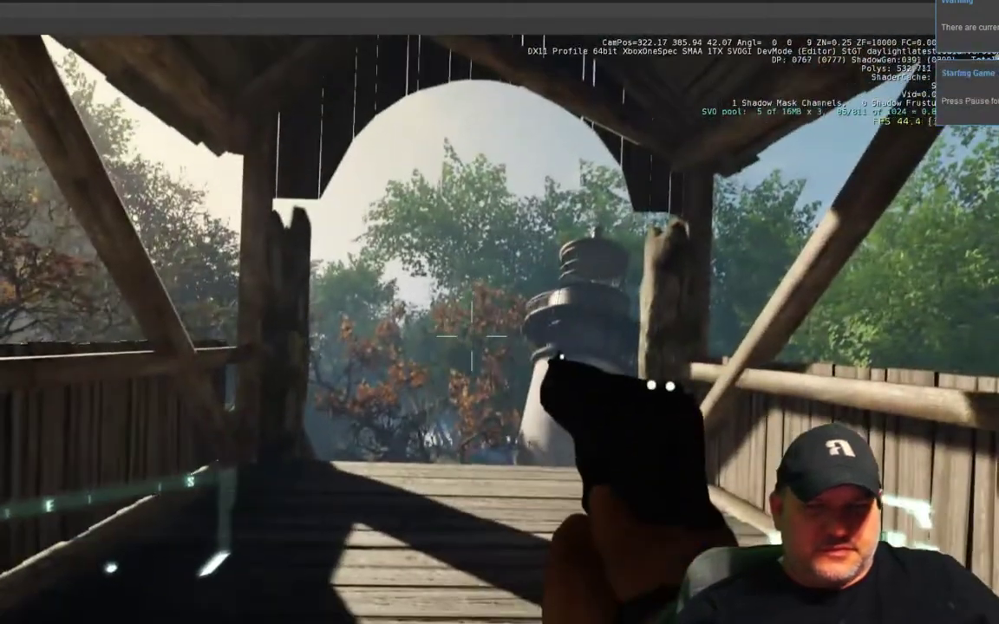
pyautogui.press('w')
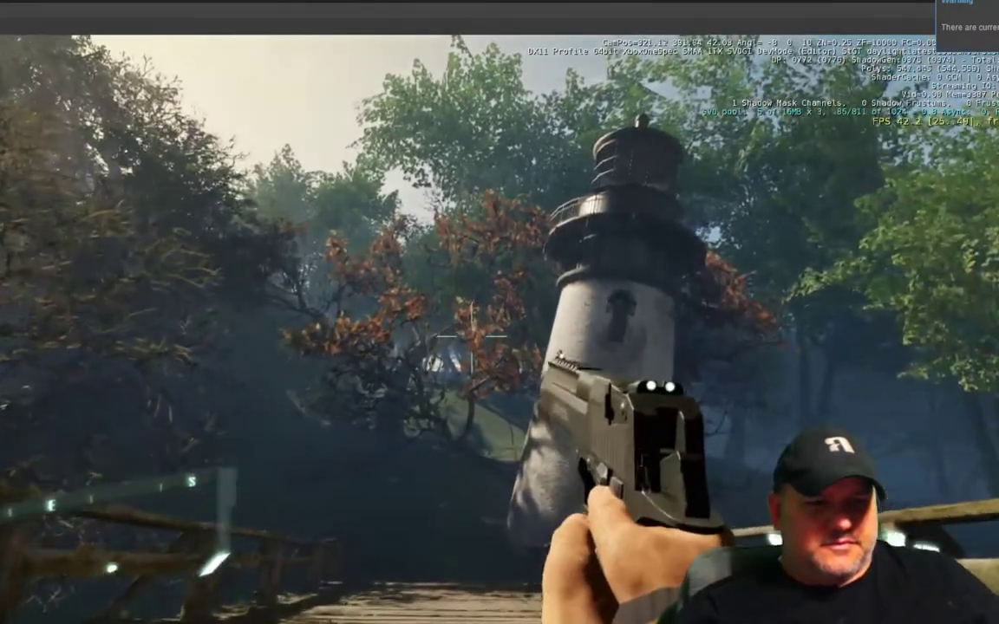
pyautogui.press('w')
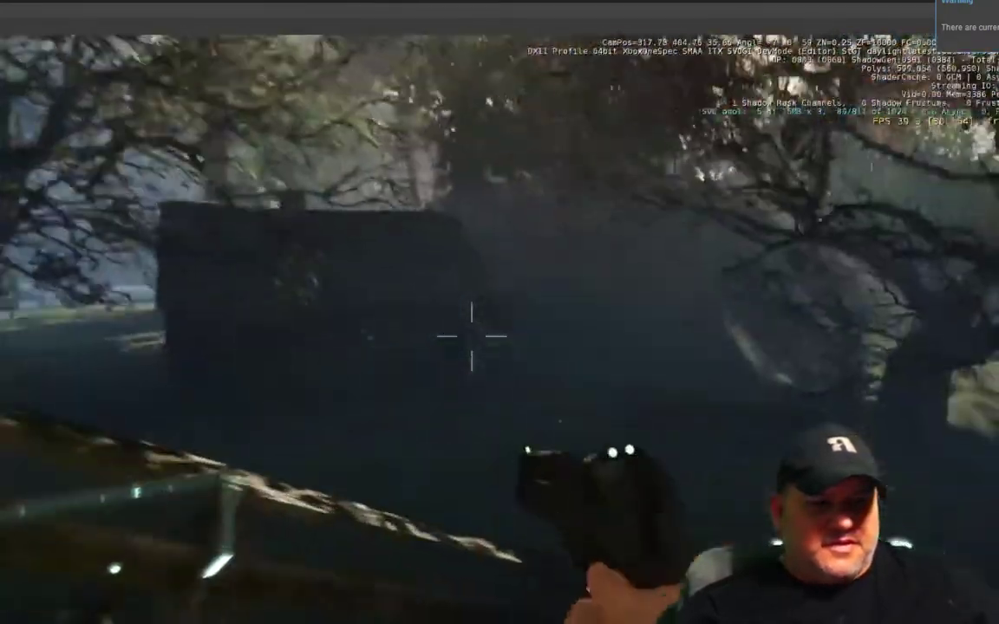
pyautogui.press('w')
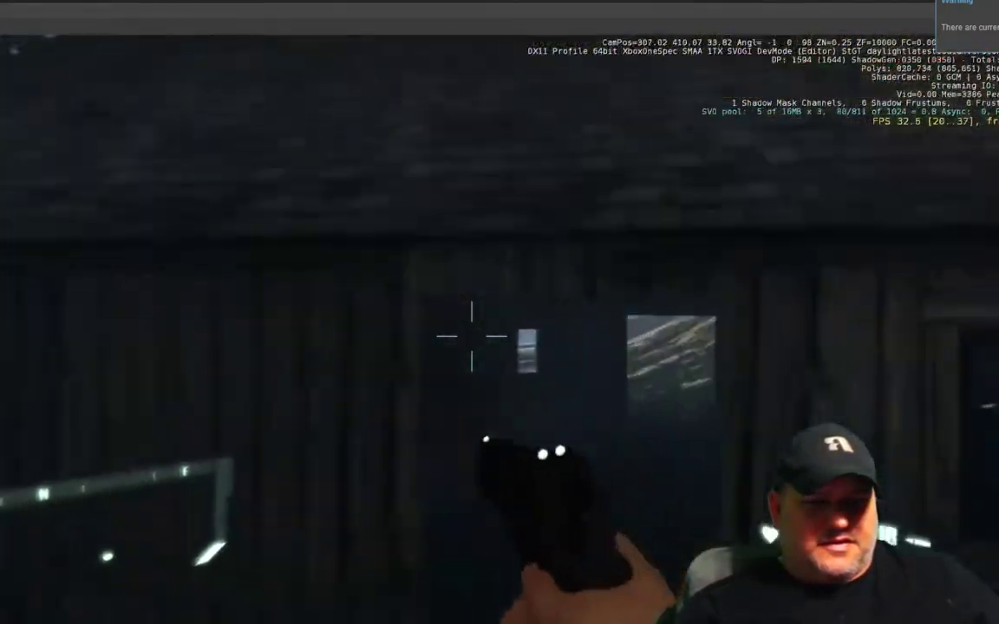
pyautogui.press('w')
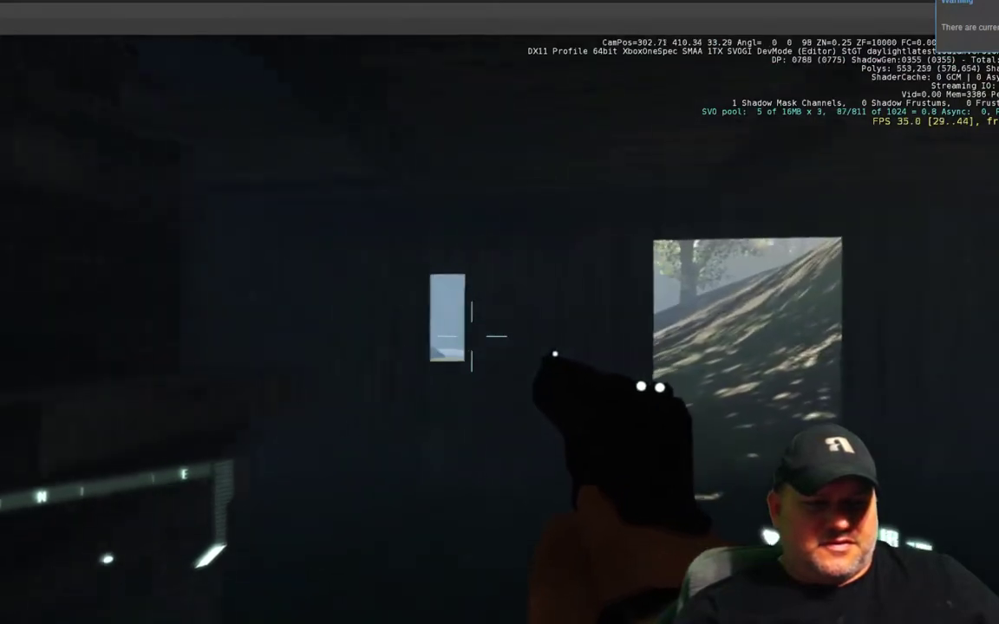
# Step: Walk through the cabin into the clearing and around the tree to the T-posed zombie
pyautogui.press('w')
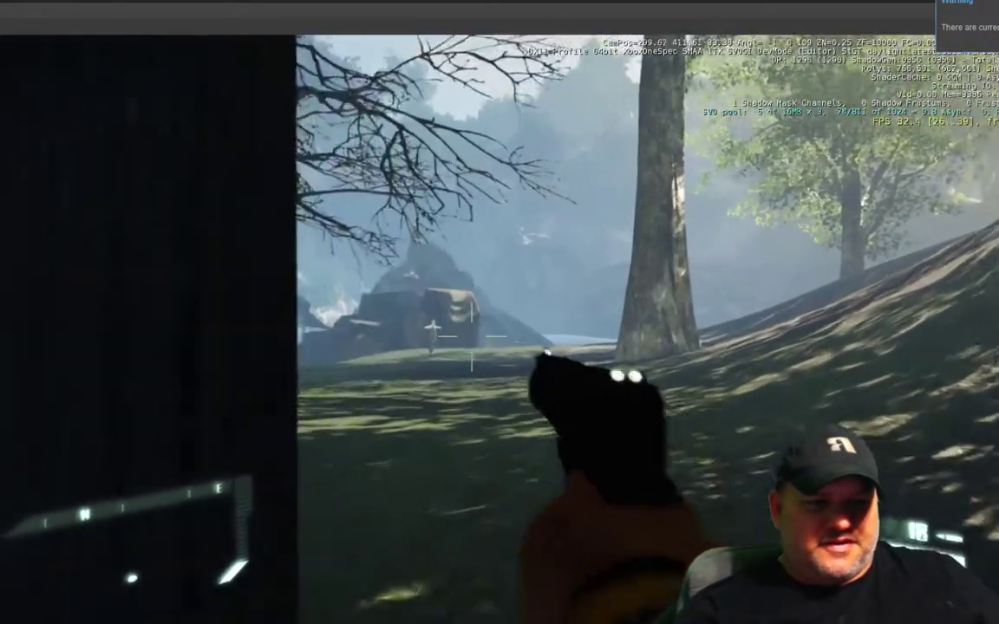
pyautogui.press('w')
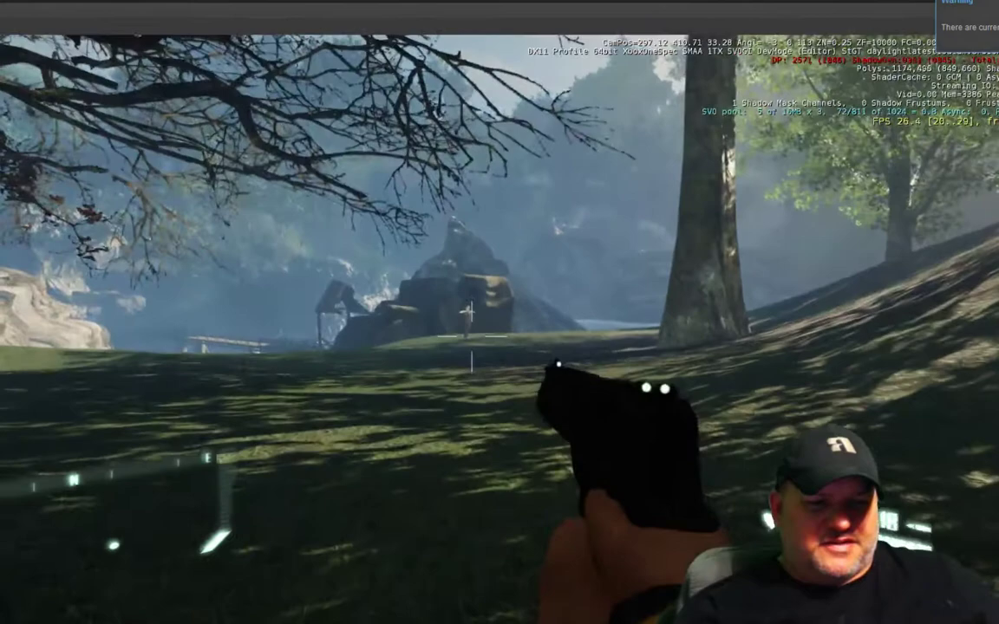
pyautogui.press('w')
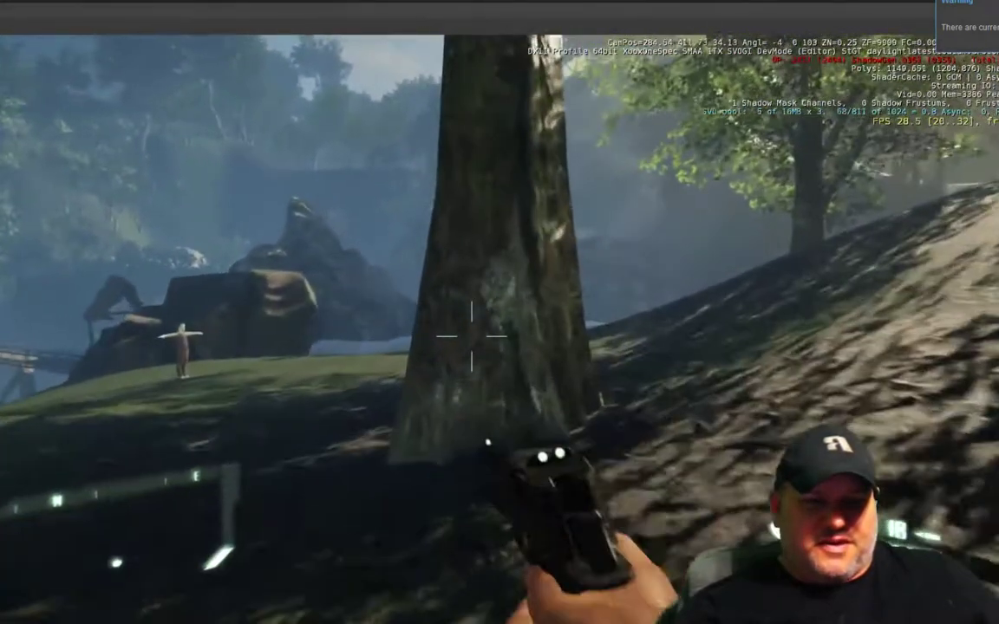
pyautogui.press('w')
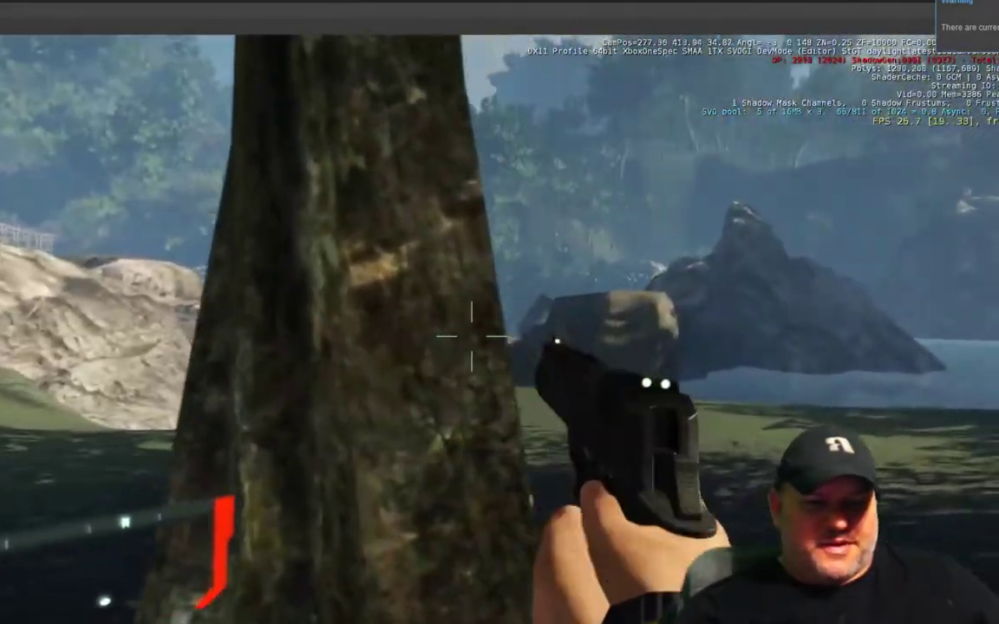
pyautogui.press('d')
pyautogui.press('w')
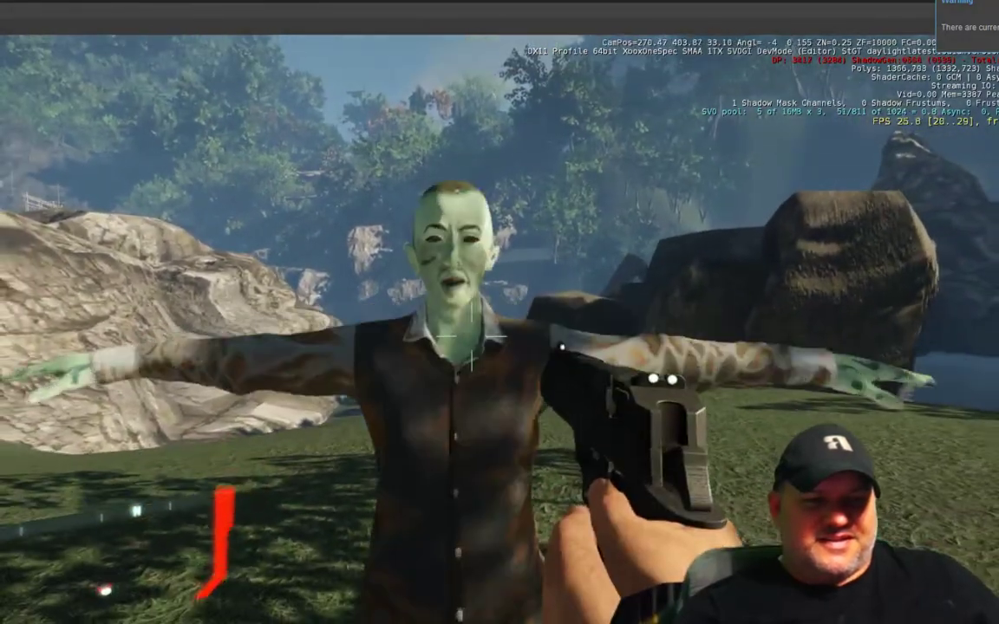
# Step: Turn away, look up and walk past the T-posed zombie to confirm it follows
pyautogui.press('w')
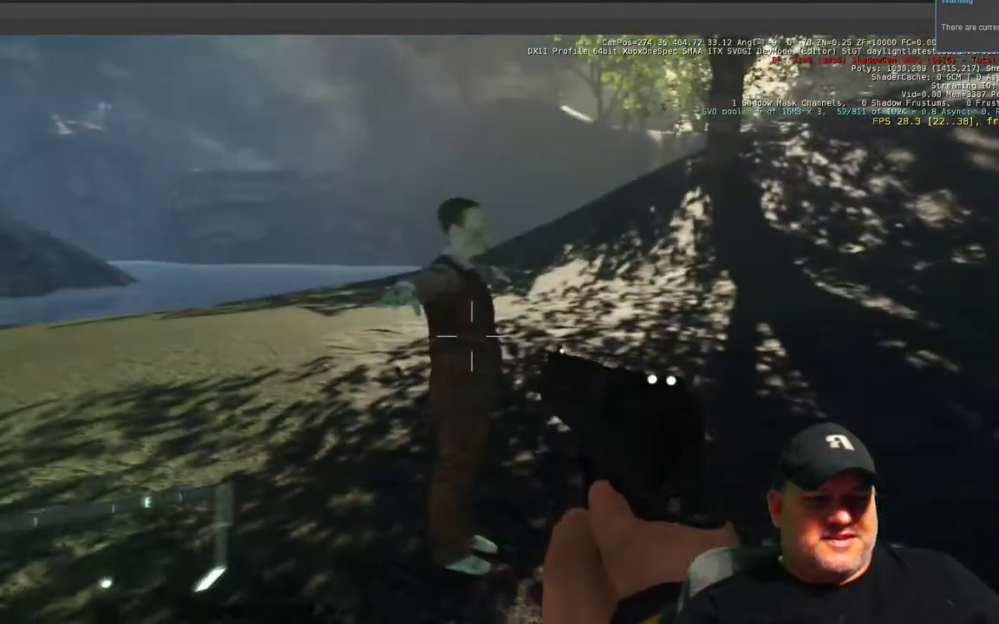
pyautogui.press('w')
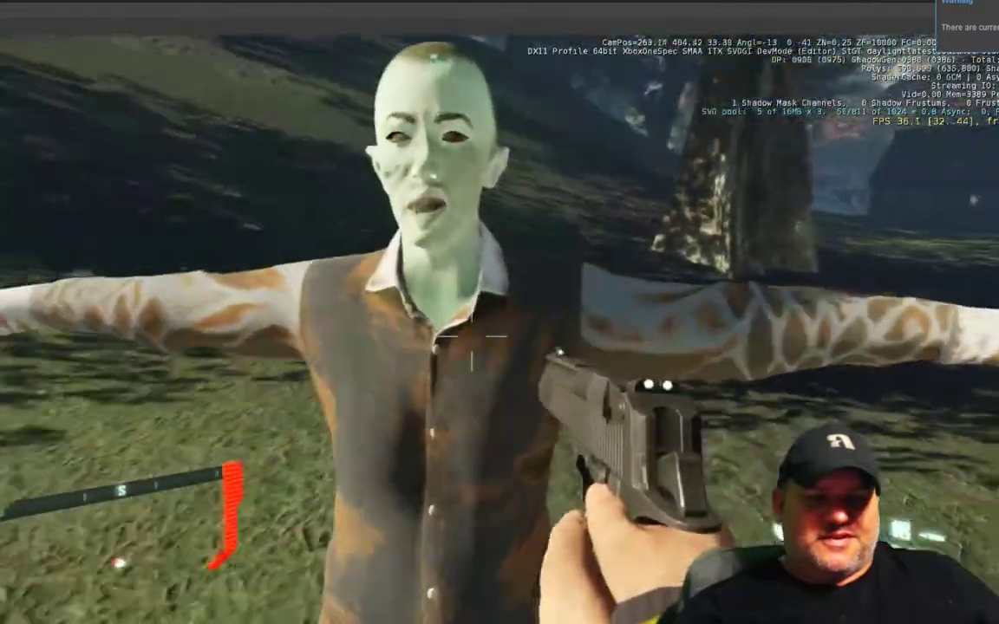
pyautogui.press('w')
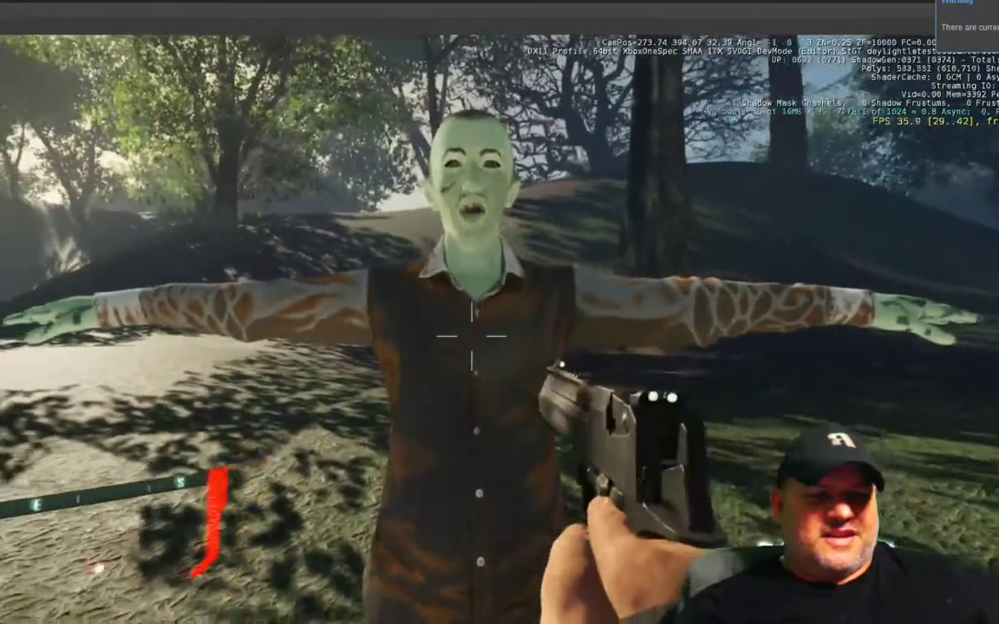
# Step: Aim the pistol down its sights, fire one shot into the zombie's head, then lower it
pyautogui.rightClick(471, 336)
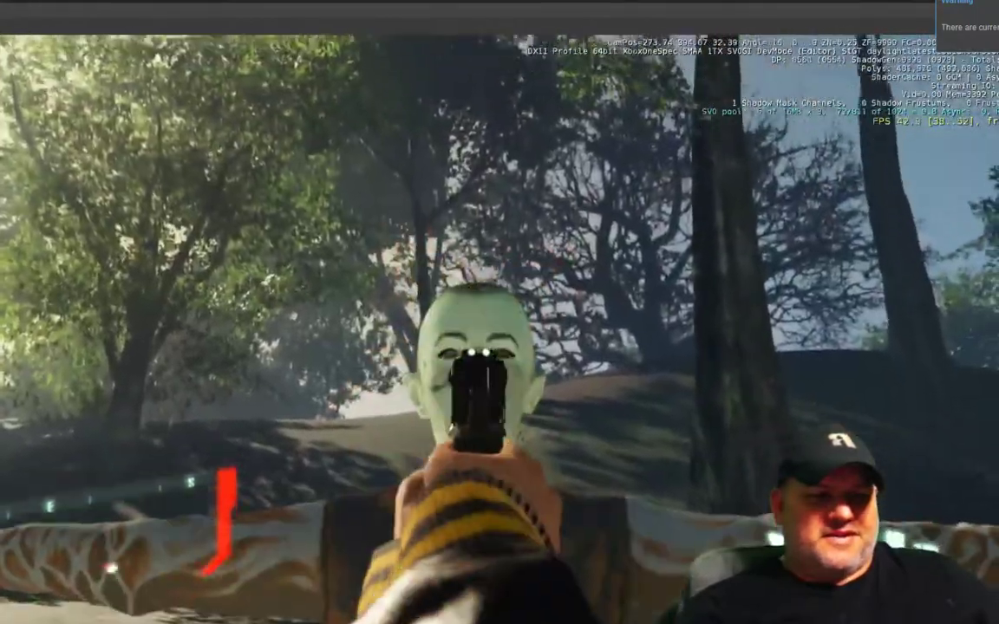
pyautogui.click(471, 336)
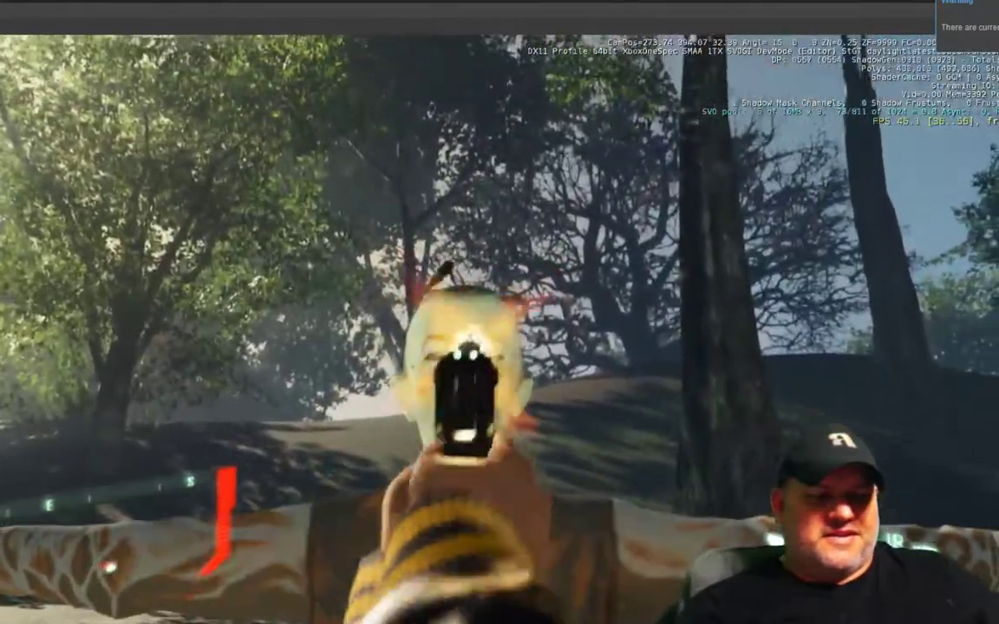
pyautogui.rightClick(472, 336)
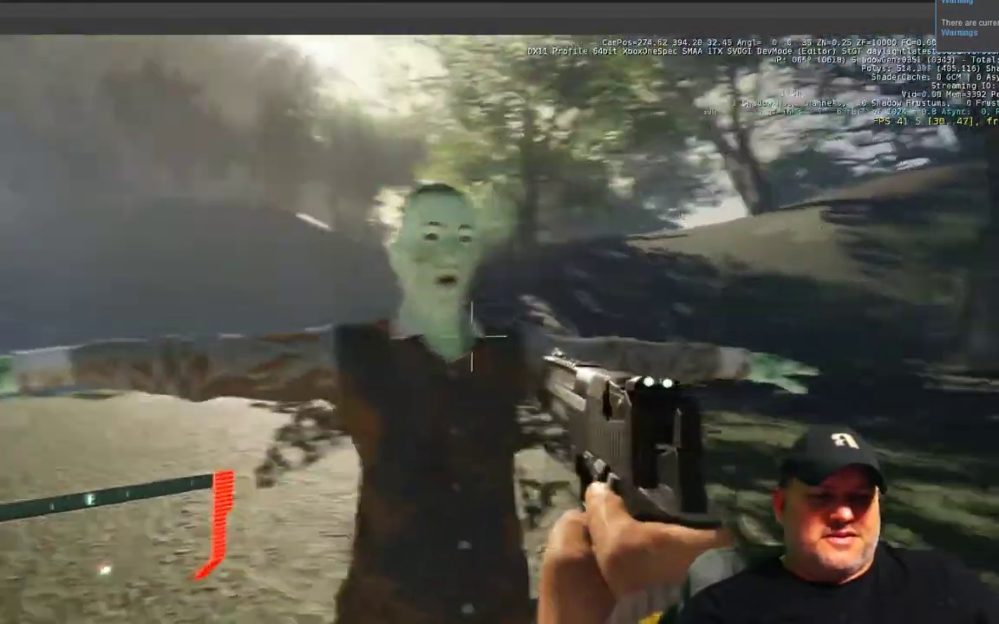